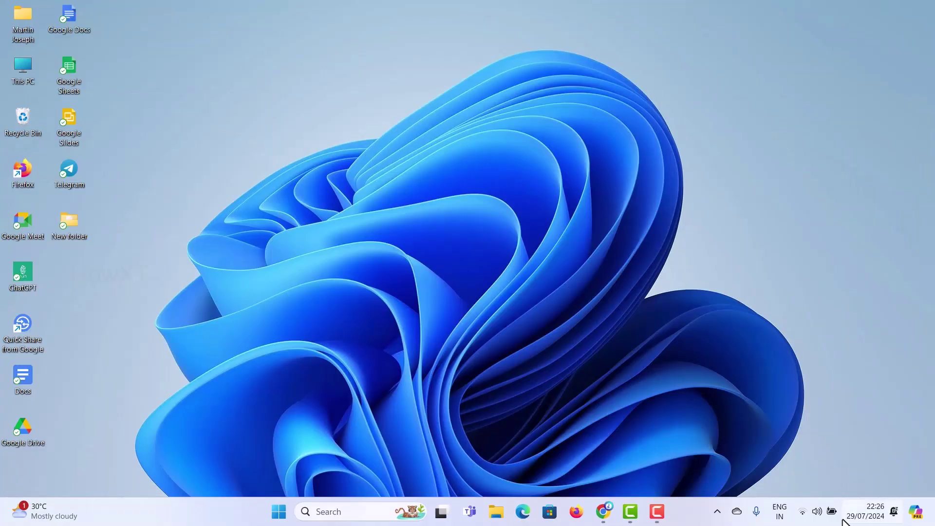
- Disconnect the Airdopes 163 Bluetooth headset and connect it again from the quick settings
click(819, 509)
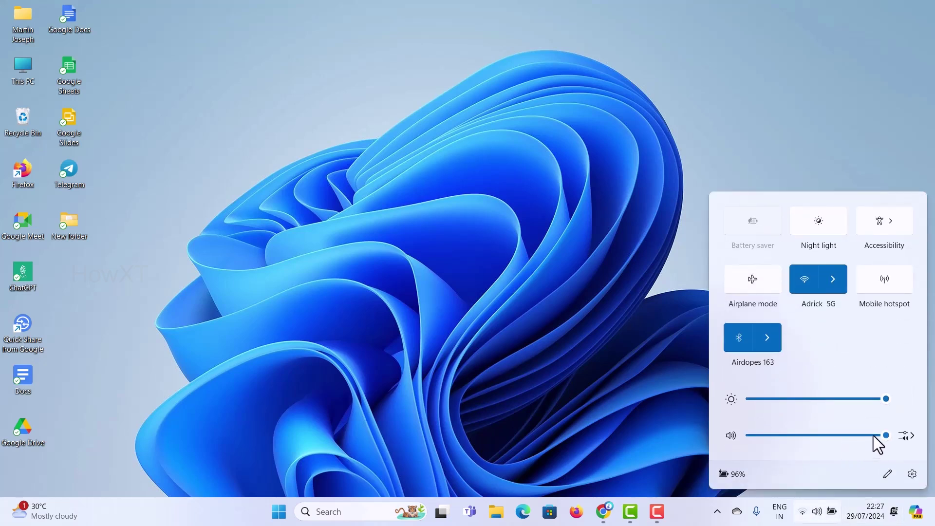
click(563, 312)
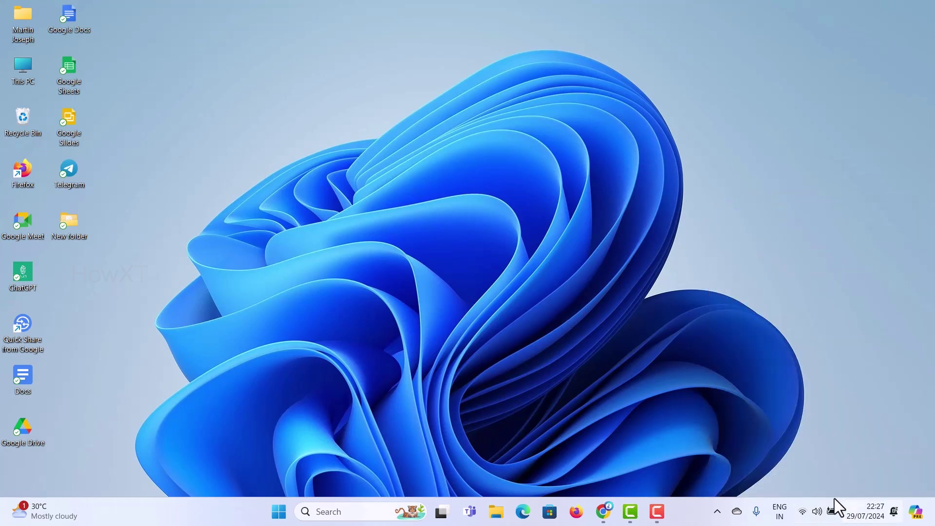
click(811, 515)
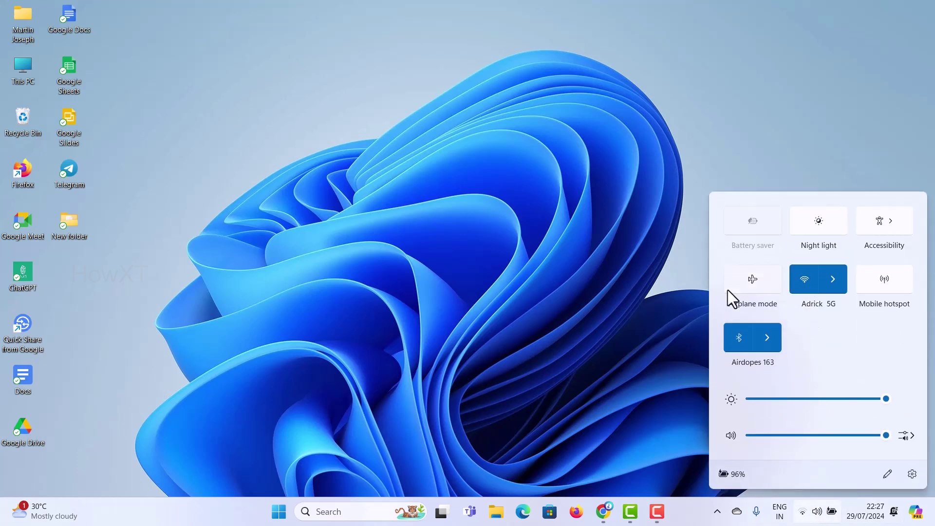
click(776, 337)
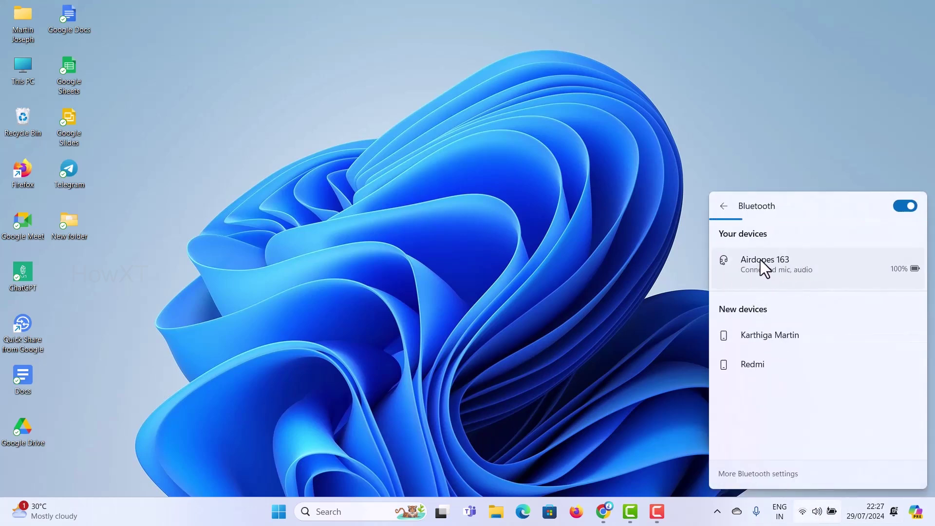
click(793, 270)
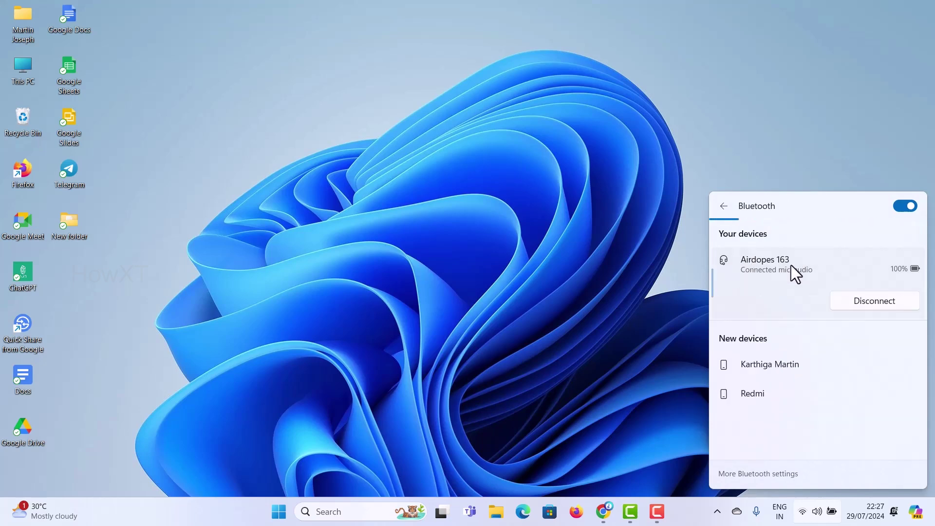
click(882, 304)
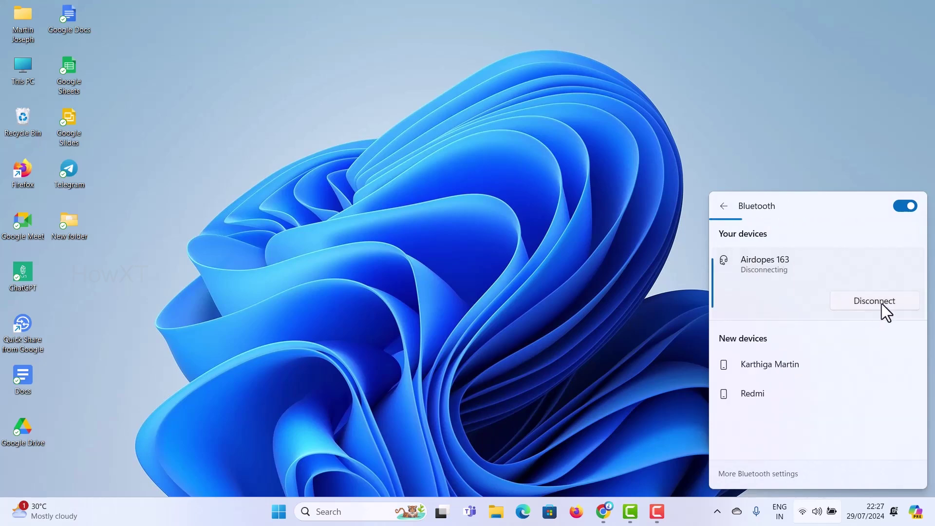
click(723, 266)
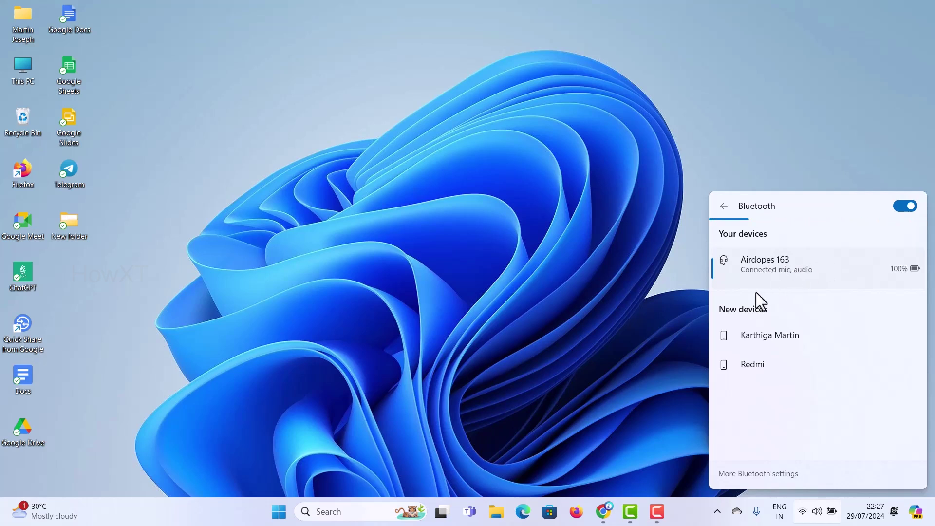
click(610, 300)
- Switch to Windows Settings and open the system's Sound page
click(818, 512)
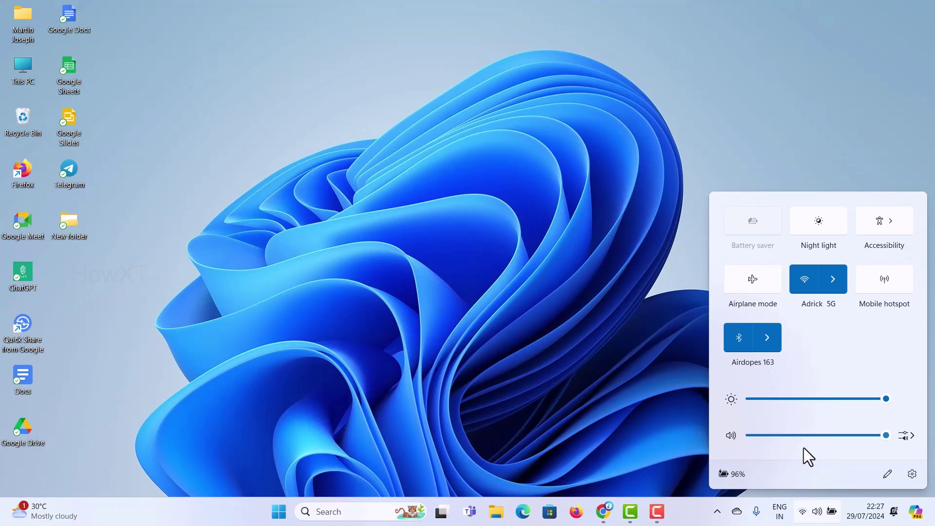
click(914, 477)
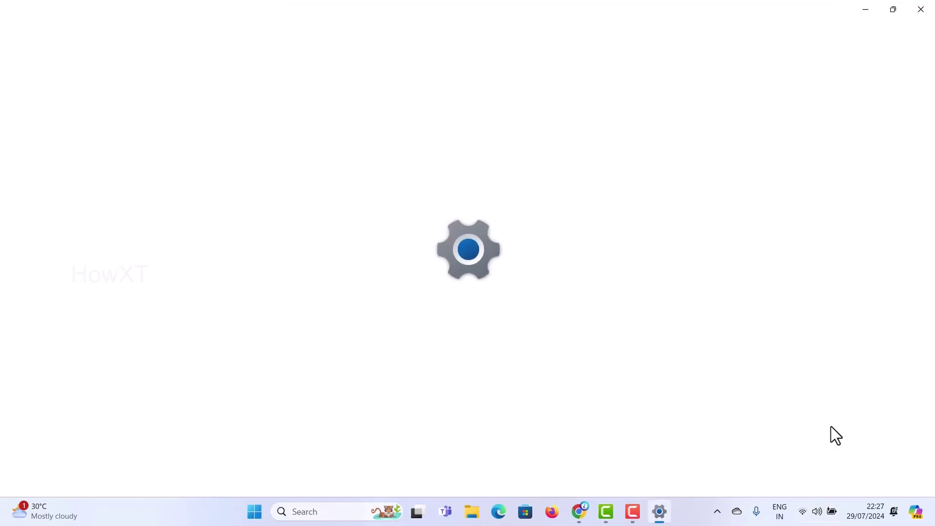
click(267, 514)
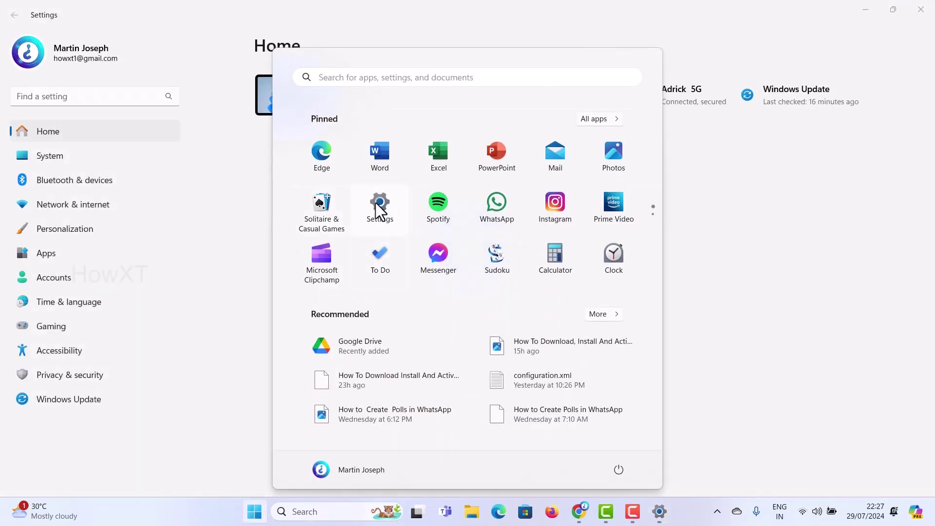
click(166, 185)
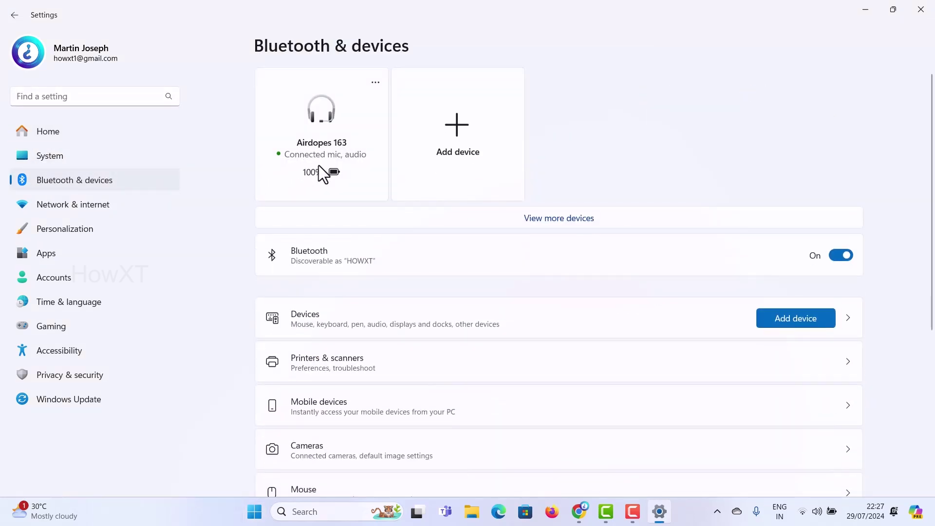
click(44, 154)
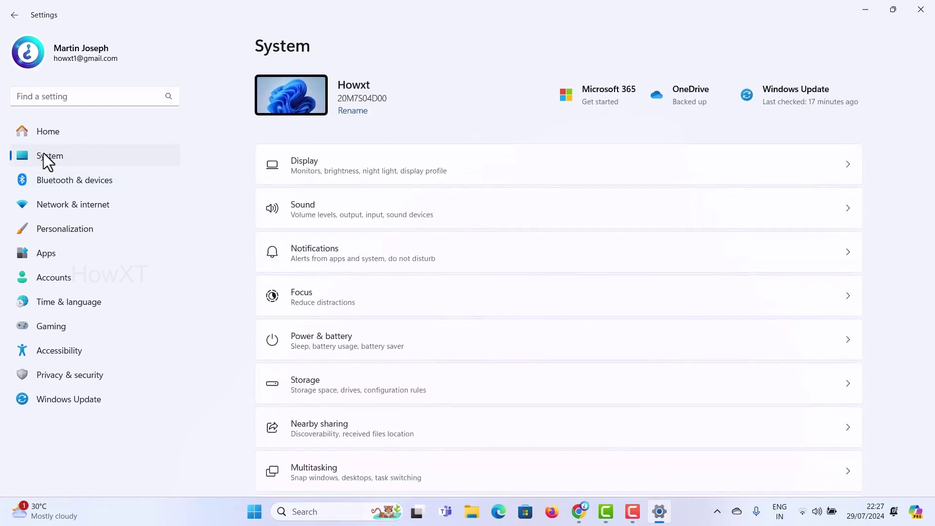
click(367, 218)
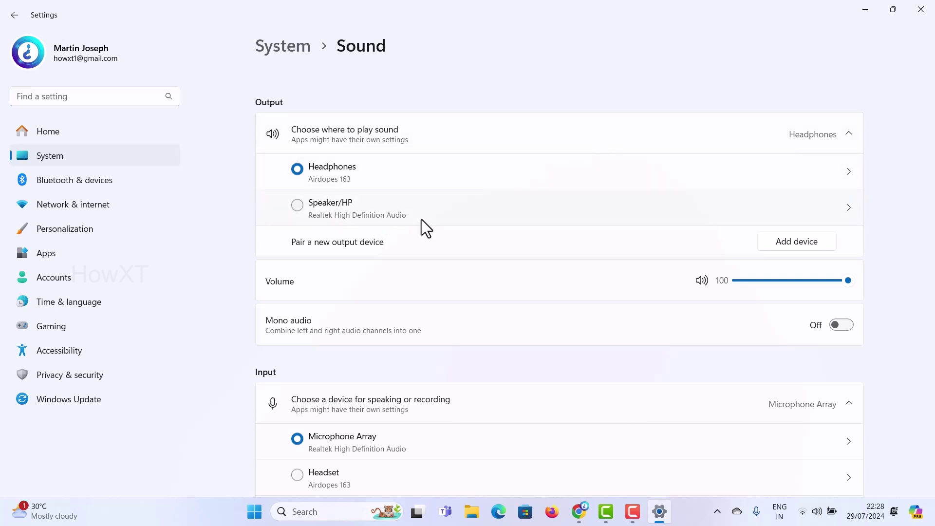
- Open the additional sound settings dialog from the advanced section of the Sound page
scroll(422, 219, down, 4)
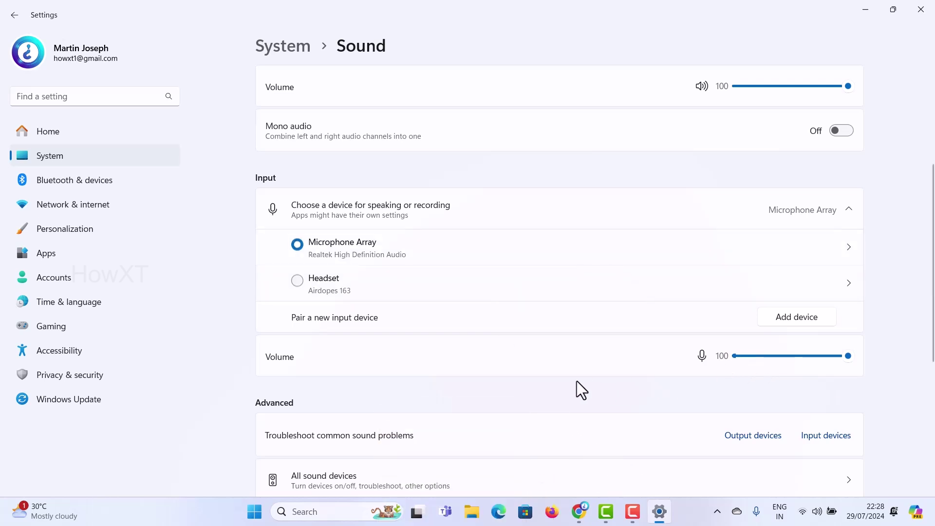
scroll(579, 381, down, 4)
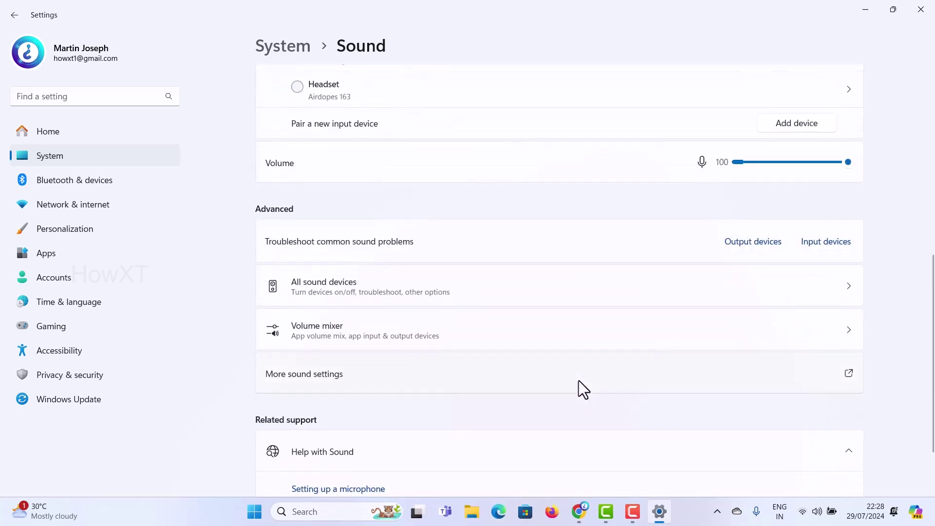
scroll(579, 382, down, 1)
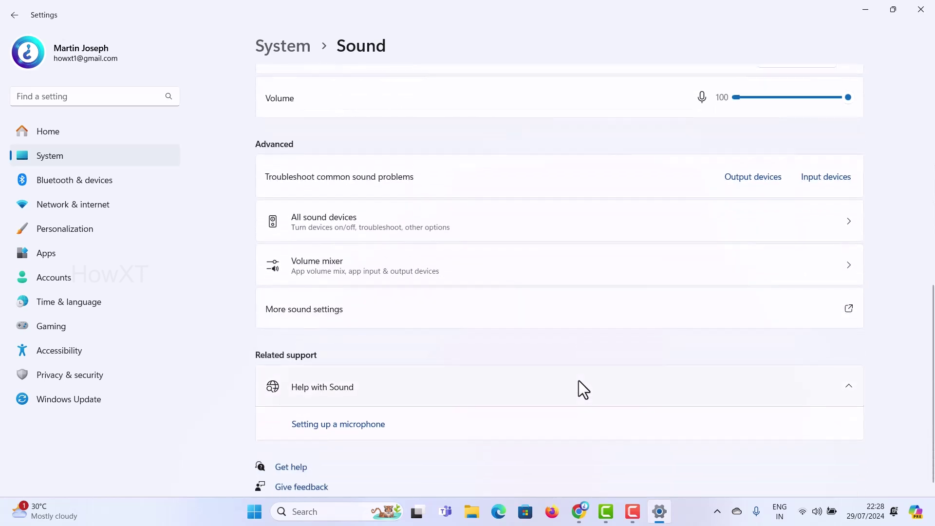
click(312, 310)
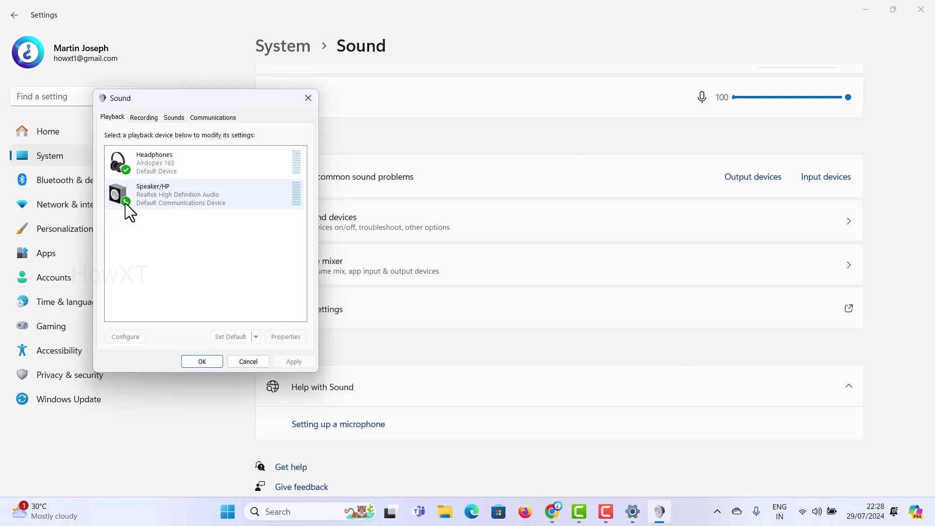
- Make Speaker/HP the default playback device and the Airdopes 163 headphones the default communication device
right_click(155, 188)
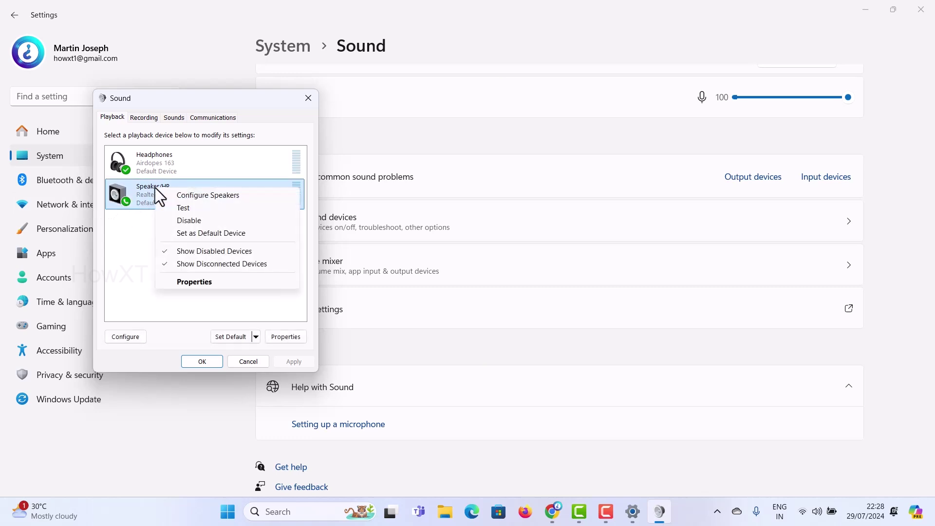
click(195, 235)
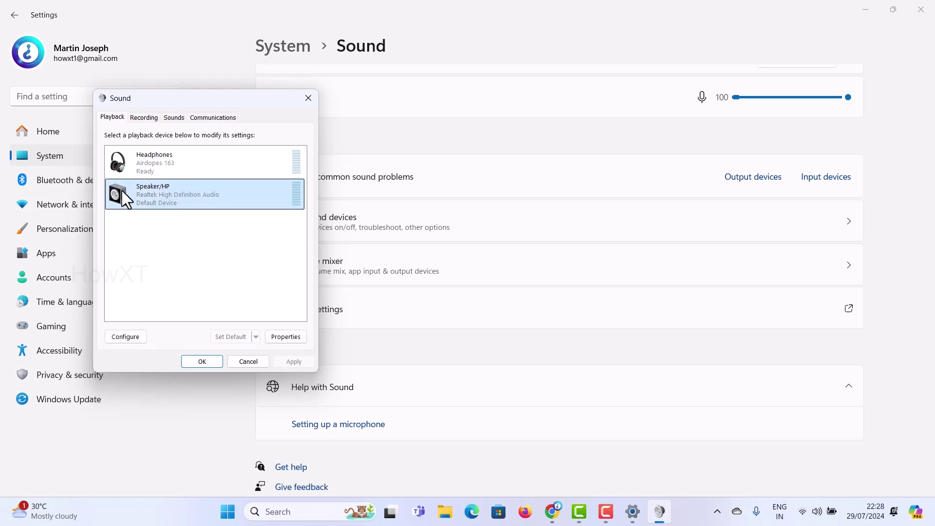
right_click(144, 161)
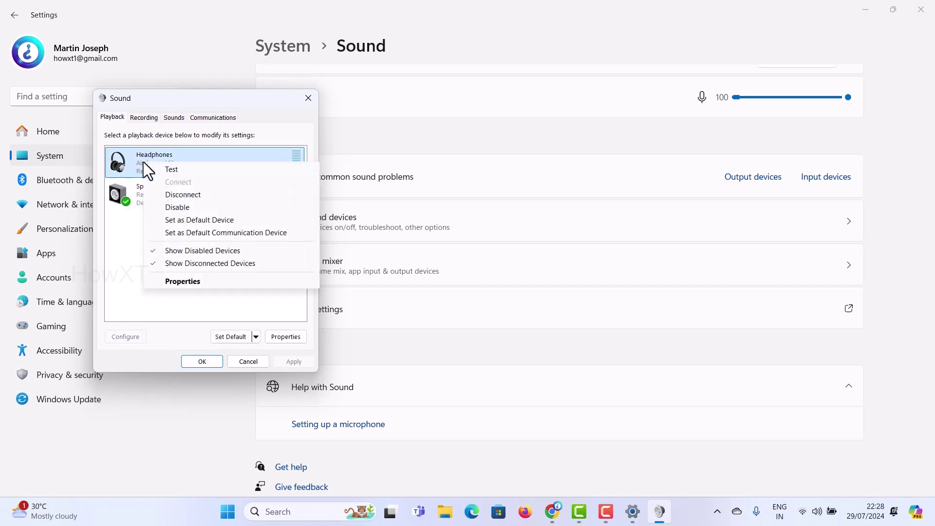
click(200, 234)
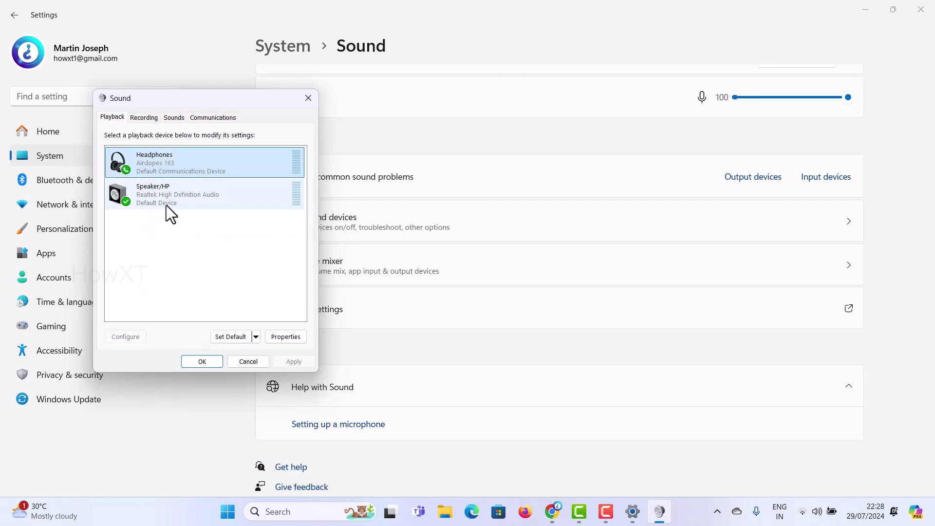
- Review the recording devices, the sound scheme and the communications options, and return to the playback devices
click(159, 118)
click(109, 115)
click(150, 119)
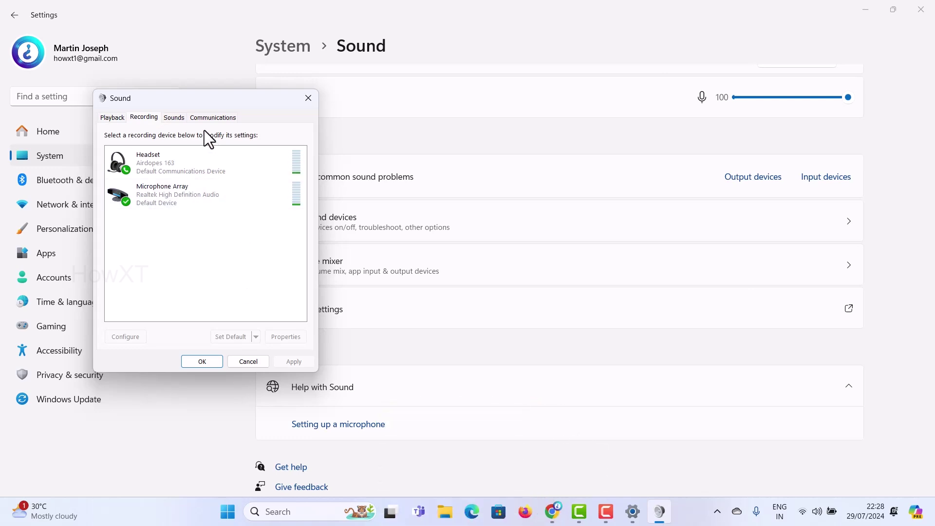
click(177, 122)
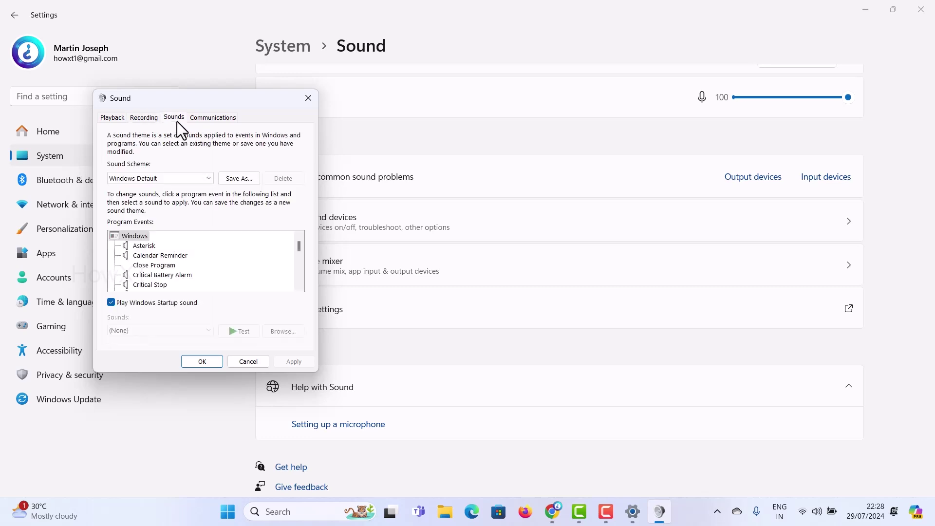
click(213, 116)
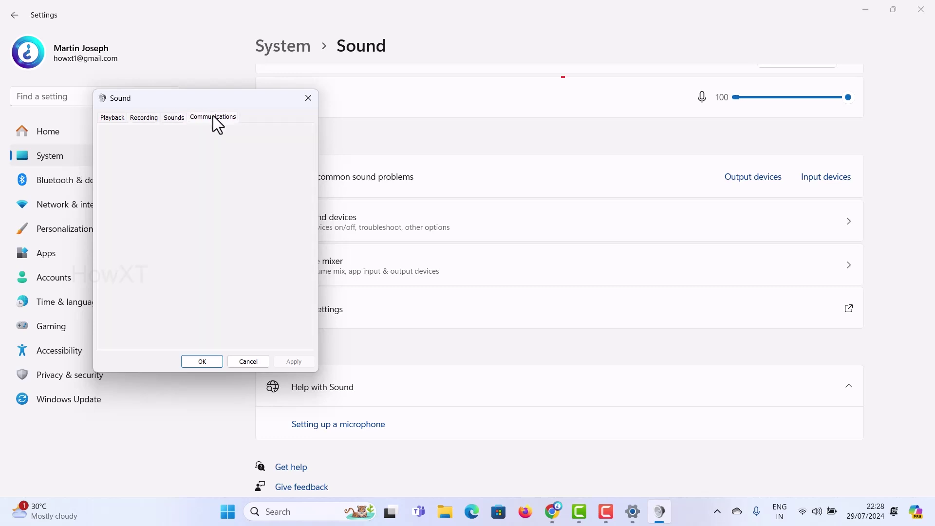
click(115, 119)
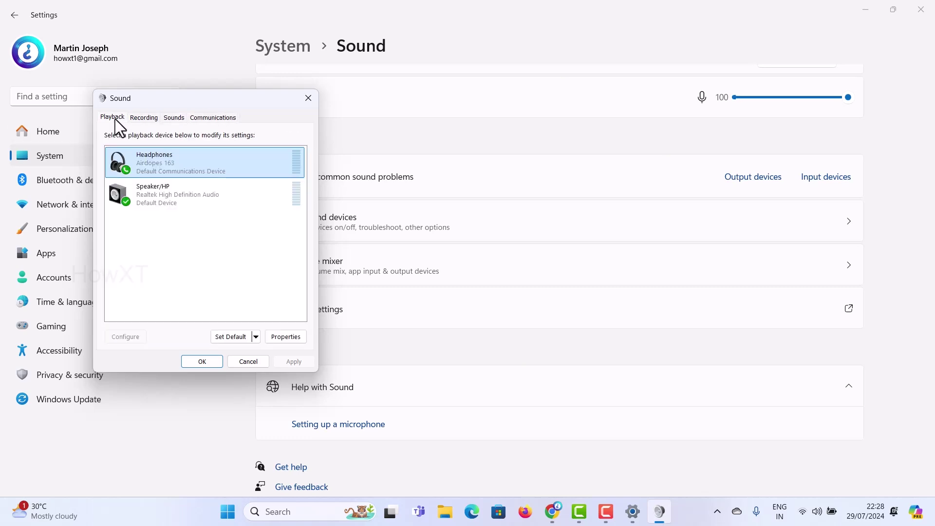
- Review the Speaker/HP device's properties, covering levels, enhancements, Dolby Audio, advanced and spatial sound settings, and close them
right_click(153, 188)
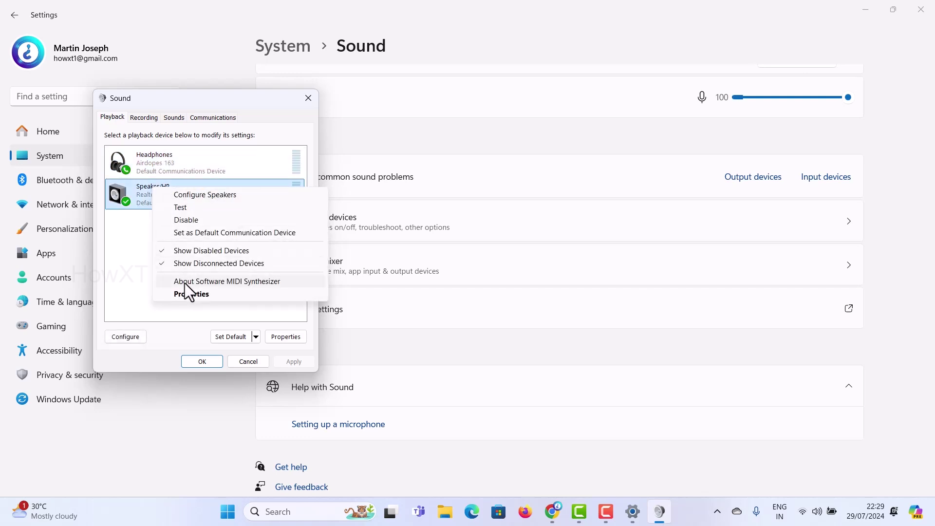
click(191, 294)
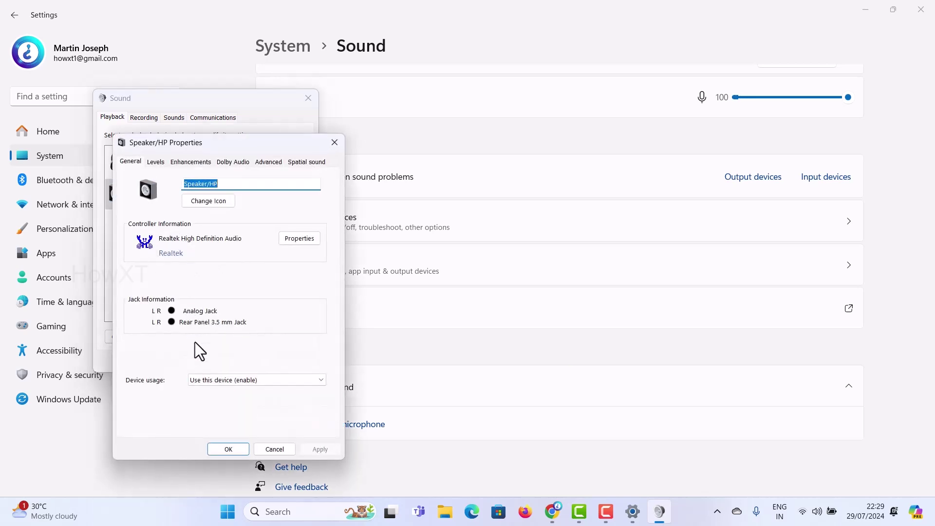
click(156, 162)
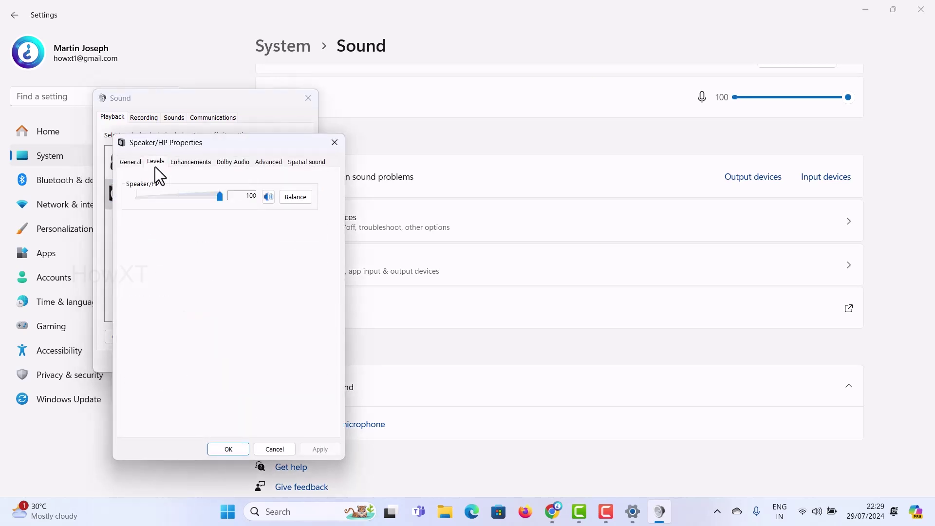
click(199, 163)
click(230, 162)
click(273, 162)
click(303, 163)
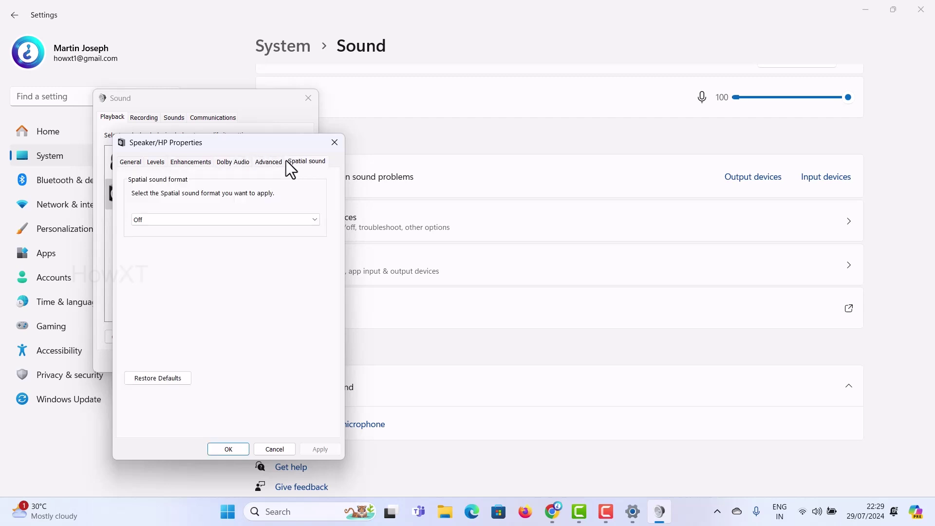
click(276, 162)
click(335, 142)
- Examine the Airdopes 163 headphones' properties, covering levels, enhancements, advanced and spatial sound settings
right_click(159, 154)
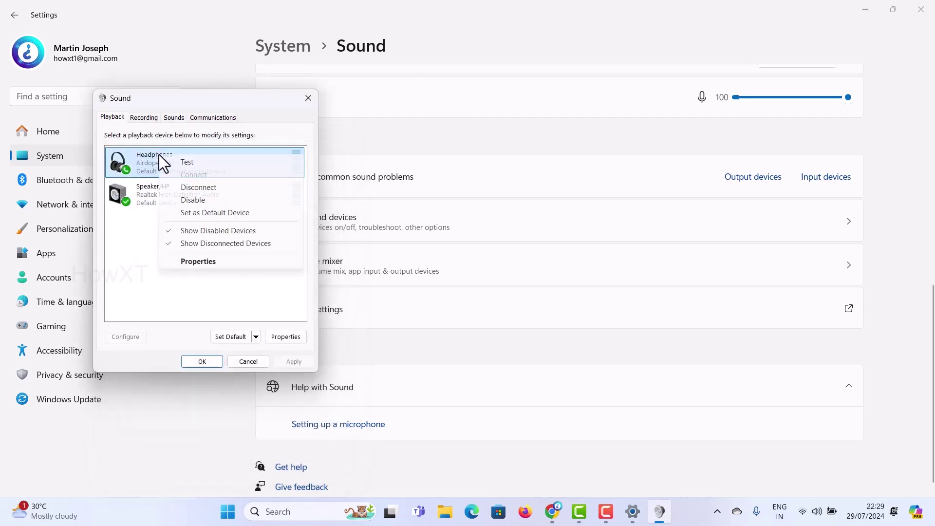
click(201, 263)
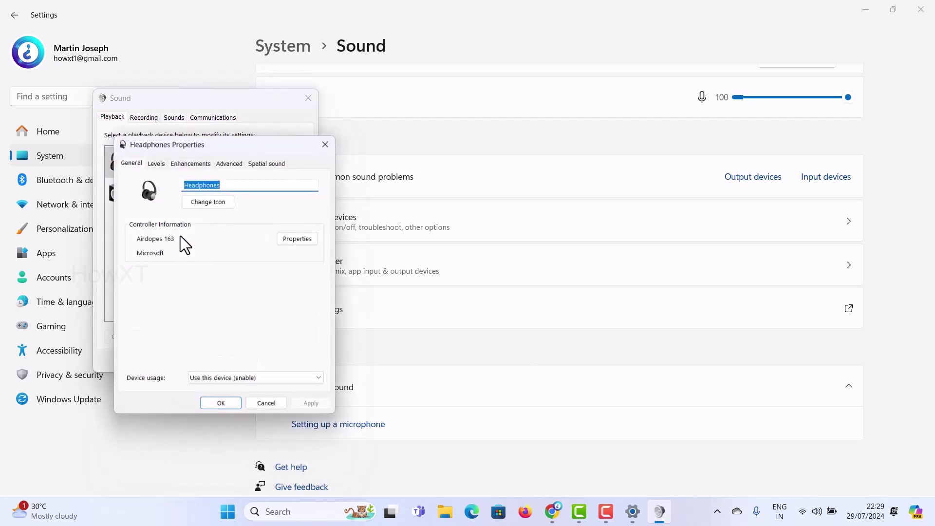
click(156, 162)
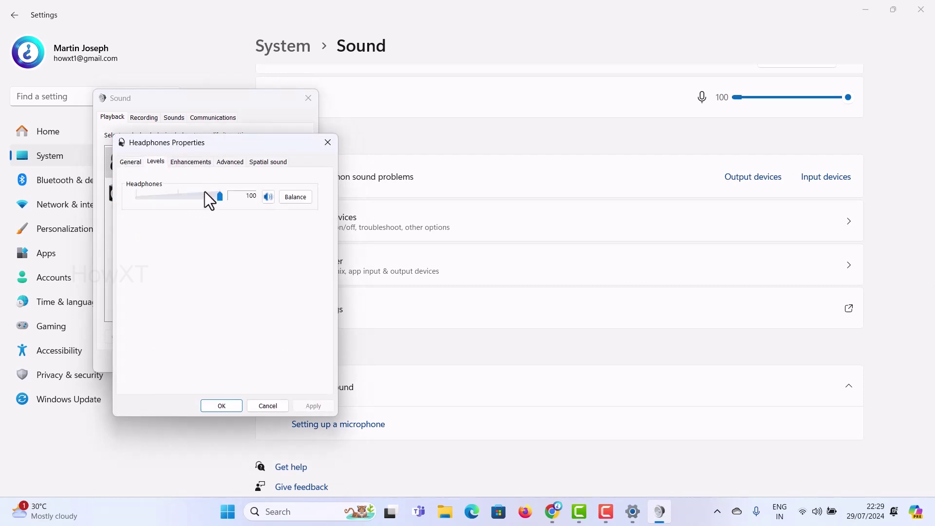
click(208, 164)
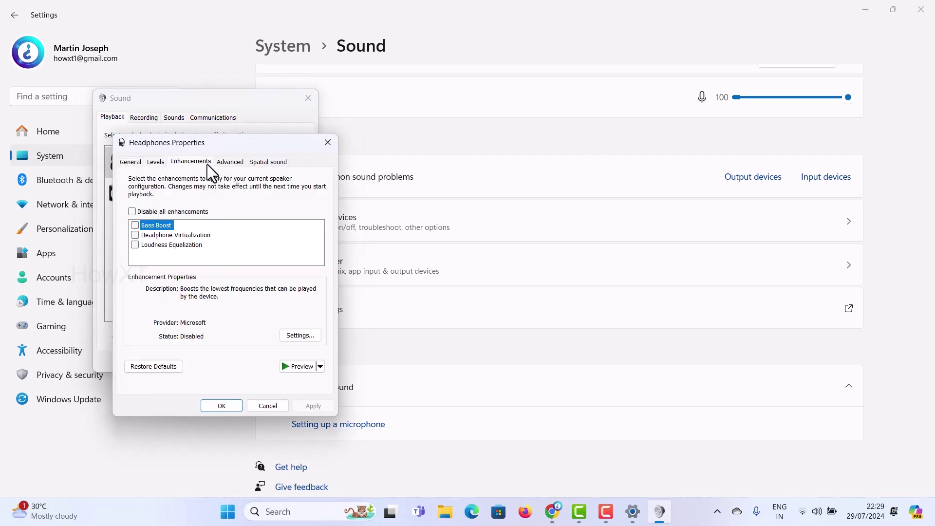
click(239, 163)
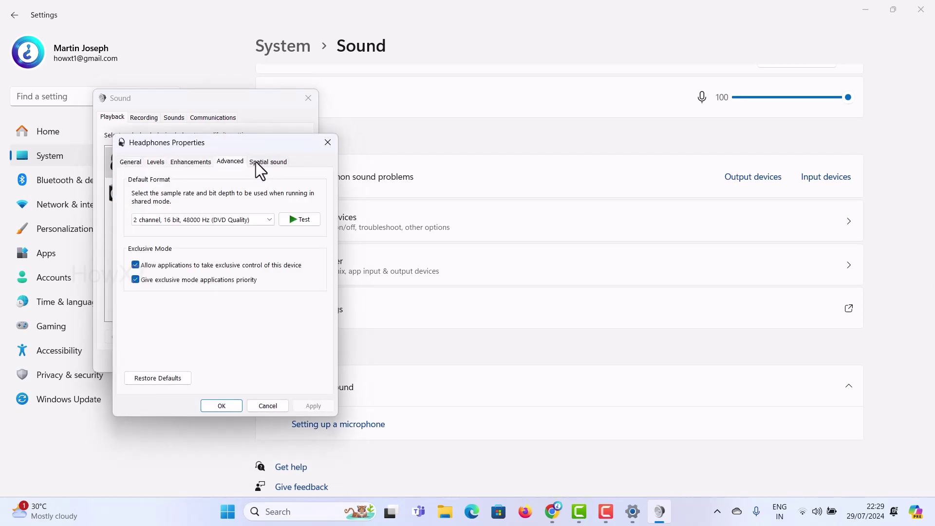
click(256, 161)
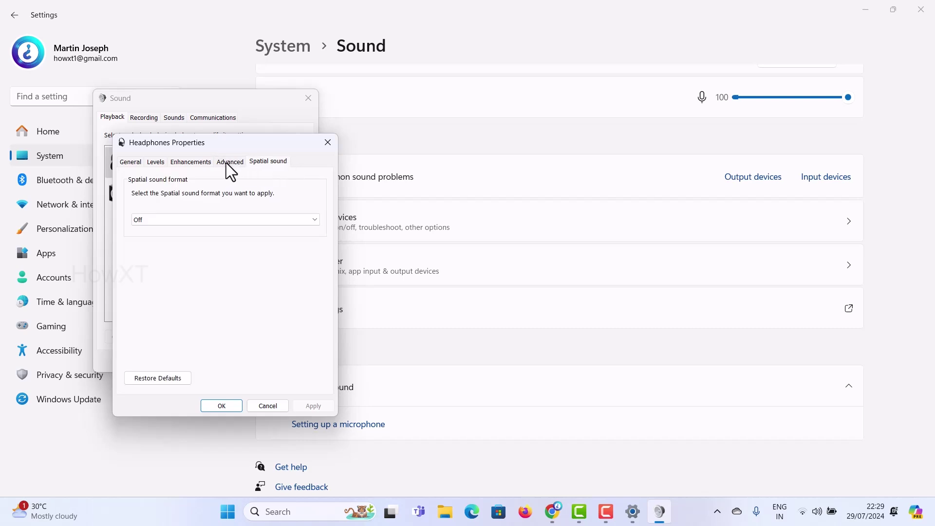
- Review the general properties of the Airdopes 163 headphones and close the properties dialog
click(134, 158)
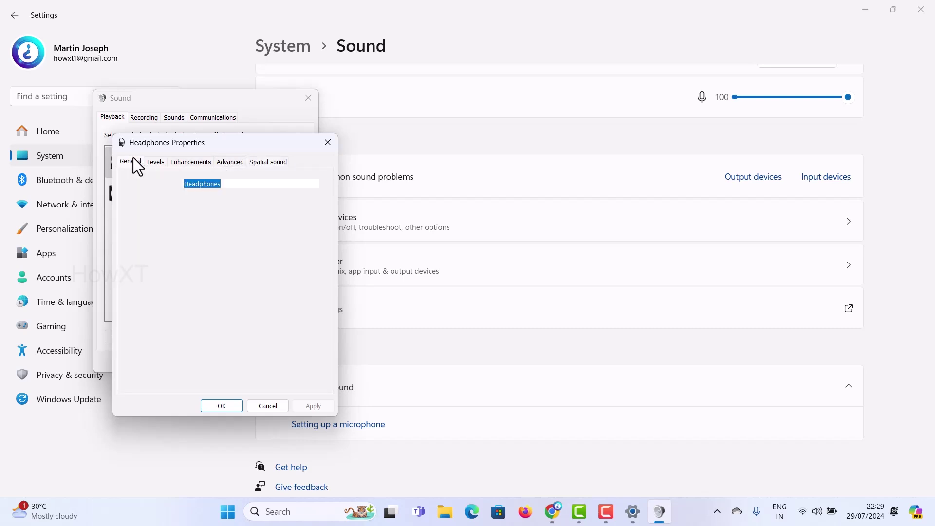
click(330, 146)
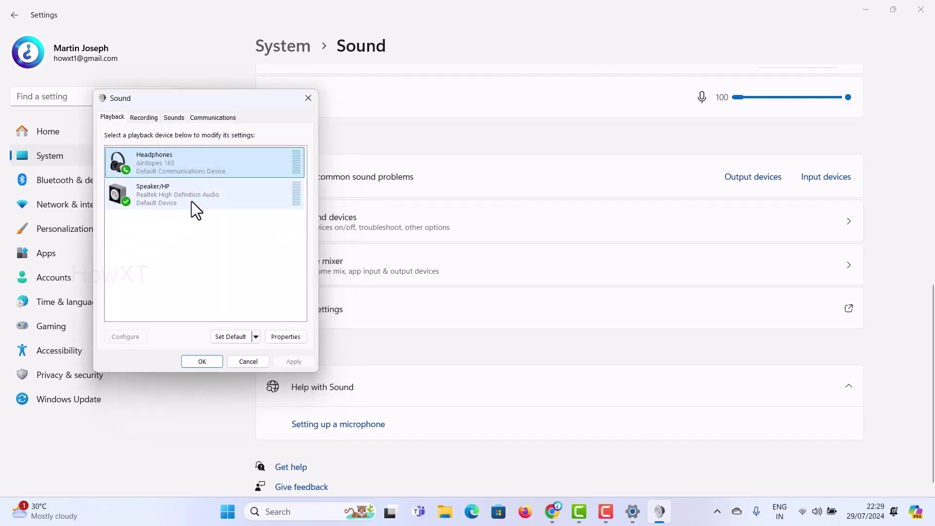
- Check the playback list's options for showing disabled and disconnected devices, and cancel out of the Sound dialog
right_click(155, 257)
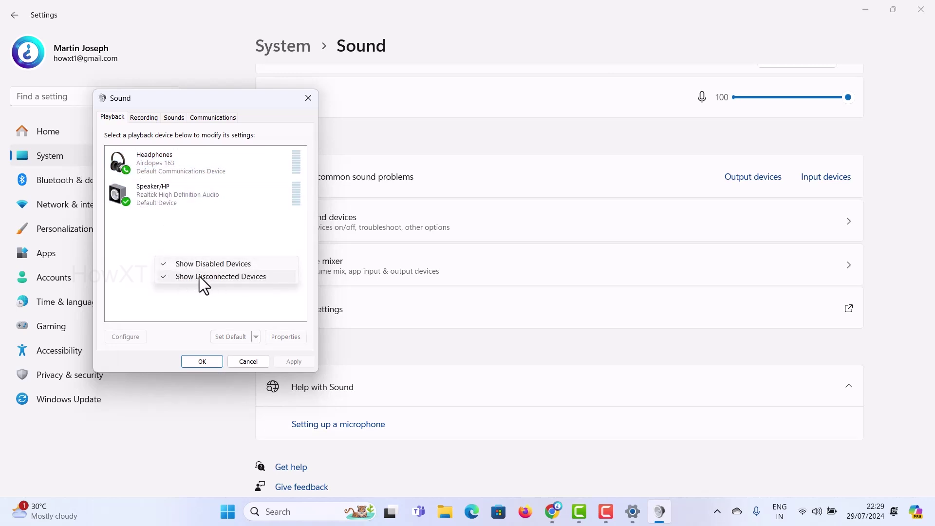
click(131, 231)
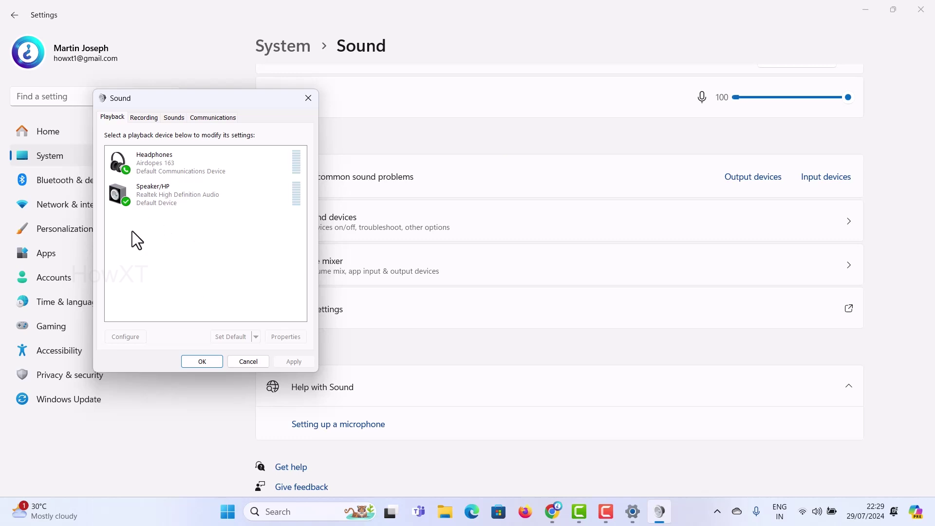
click(240, 366)
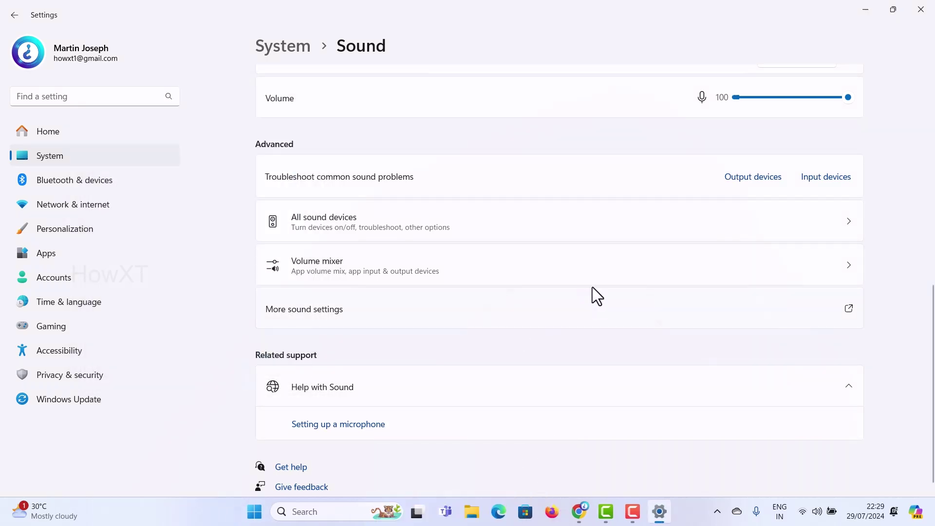
- Set the sound output volume to 100 and close the Settings window
scroll(593, 292, up, 5)
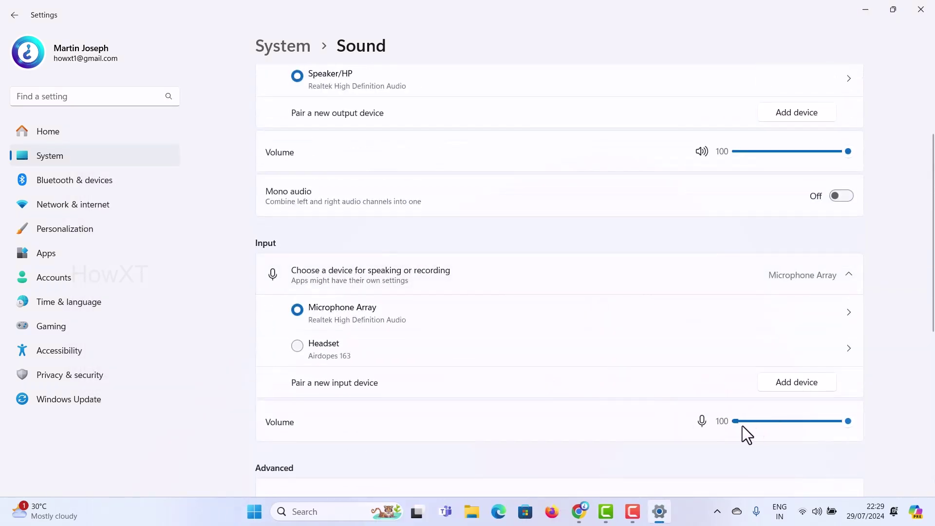
scroll(601, 326, up, 3)
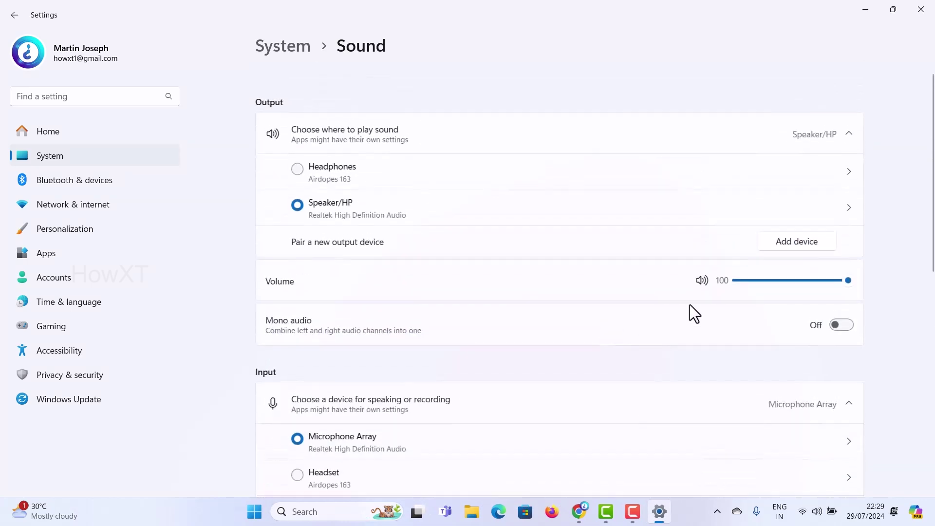
drag(765, 282, 882, 278)
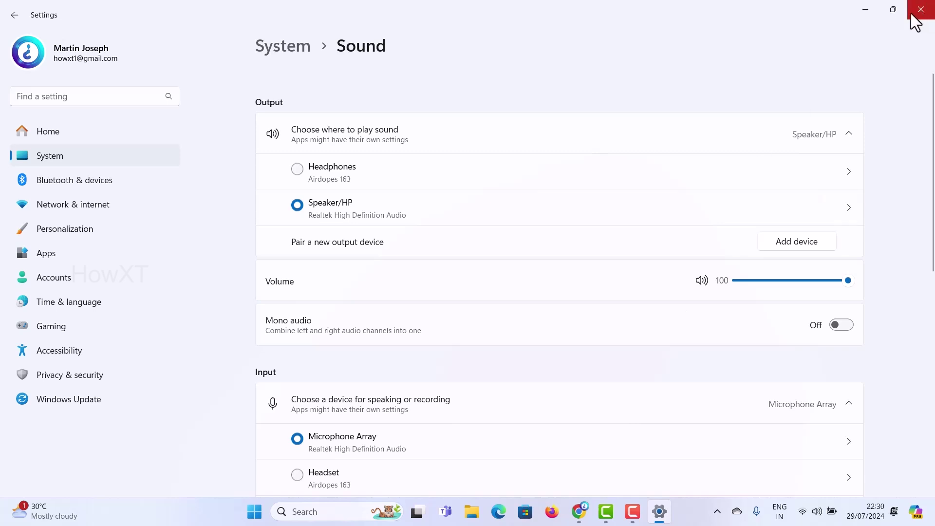
click(929, 7)
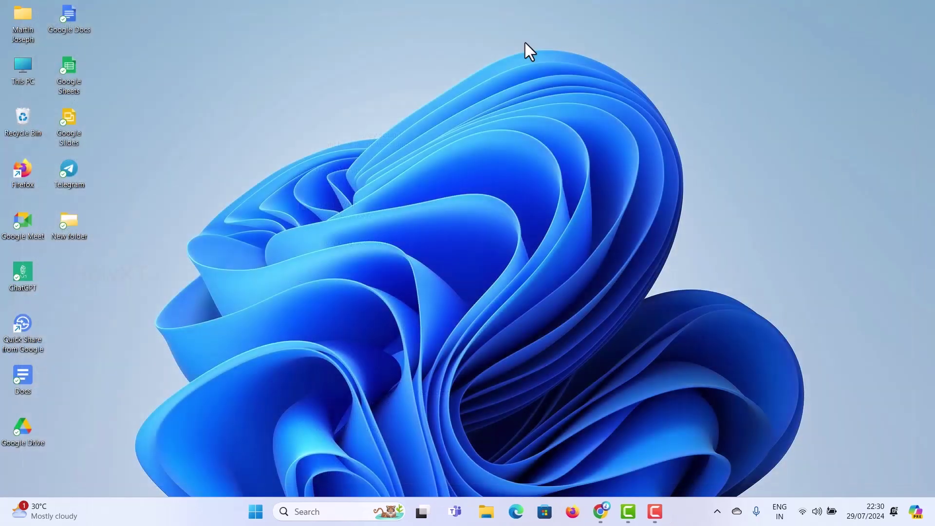